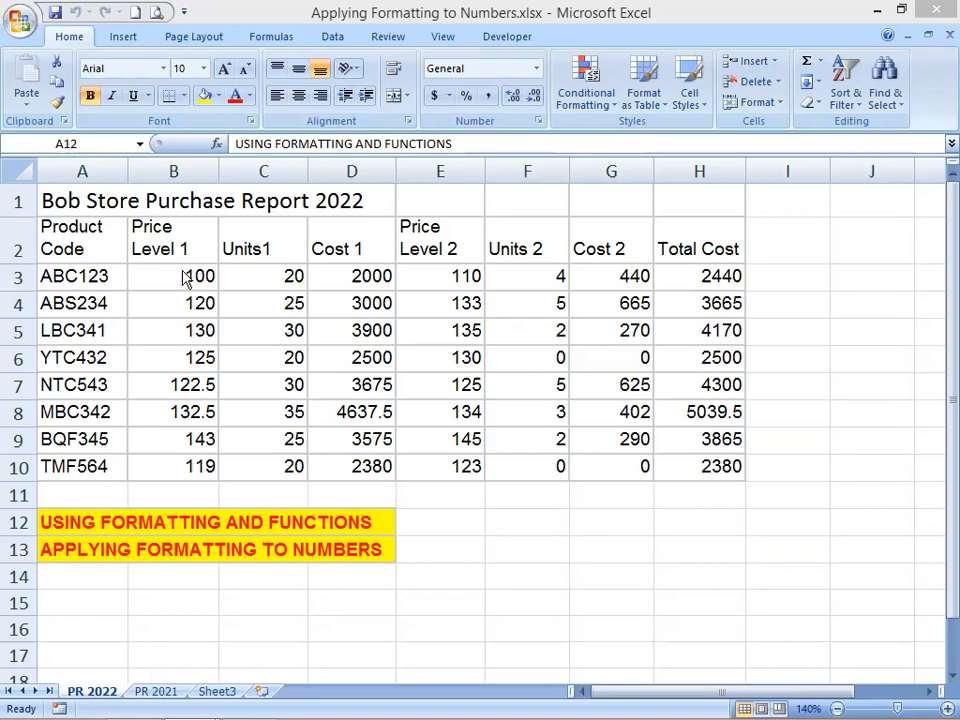
Step: Select the price and cost values in B3:B10, D3:E10 and G3:H10 together and open the Format Cells dialog for them
left_click_drag(182, 276, 178, 466)
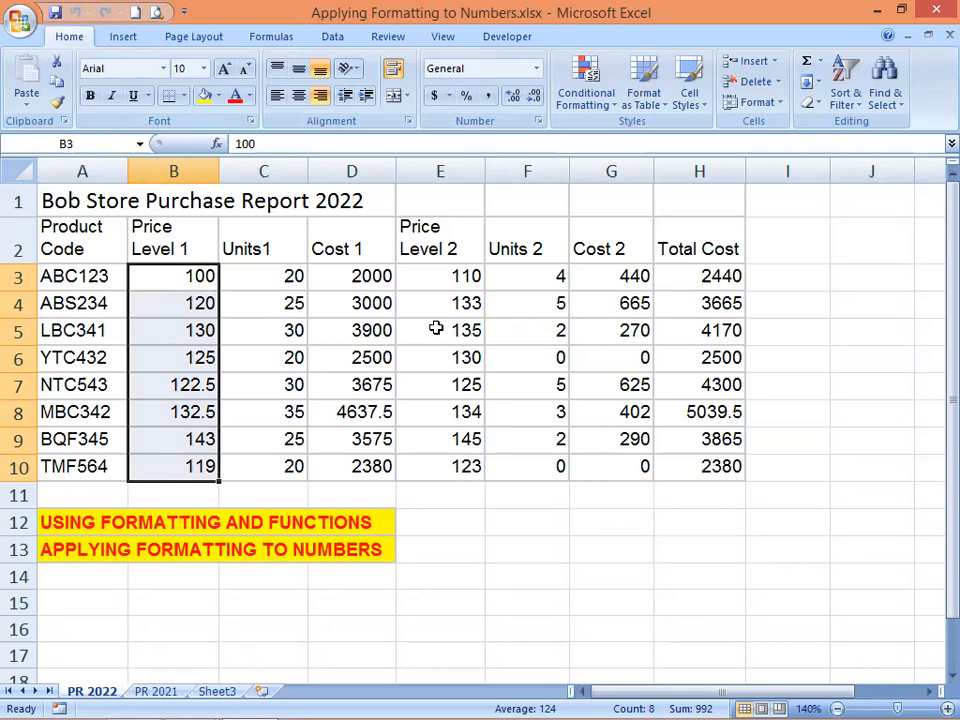
left_click(347, 283, "ctrl")
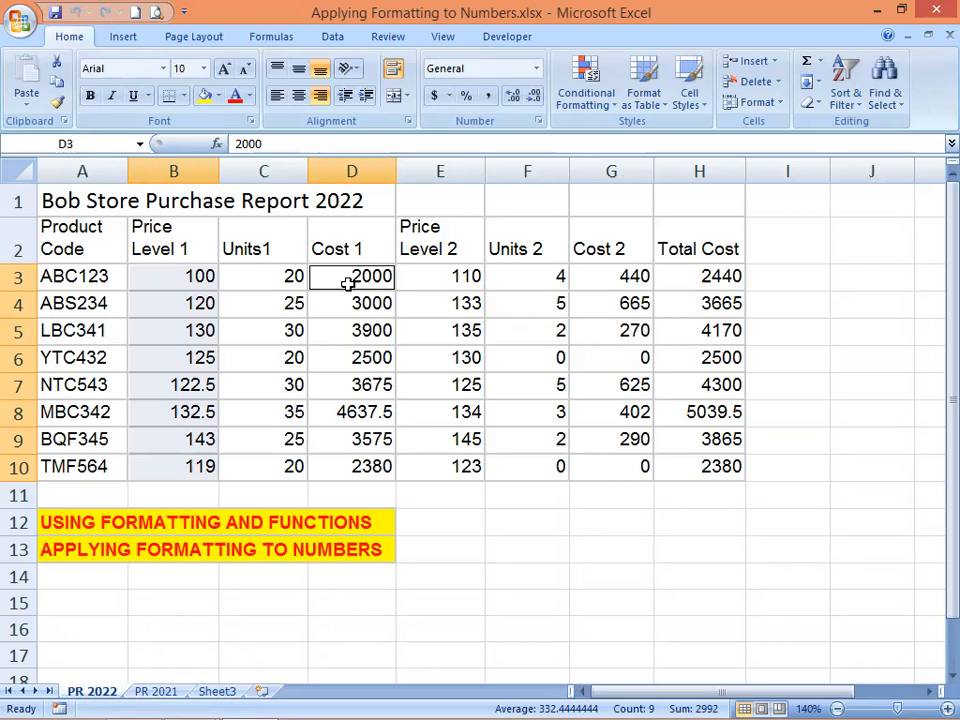
left_click_drag(348, 285, 428, 467)
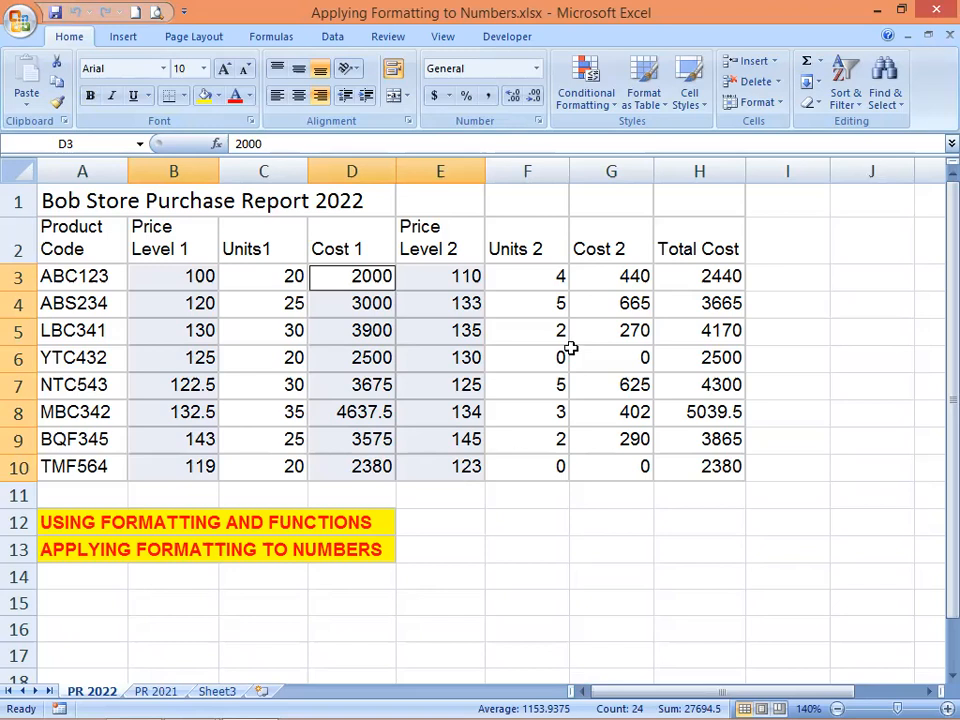
left_click(593, 277, "ctrl")
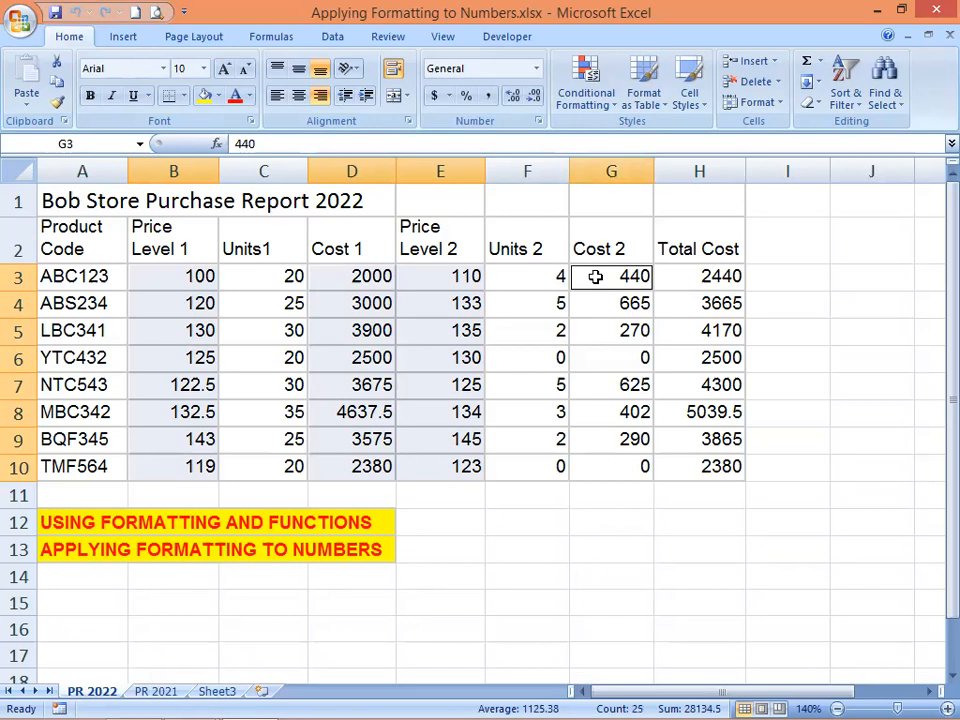
left_click_drag(600, 279, 692, 467)
left_click(692, 468, "ctrl")
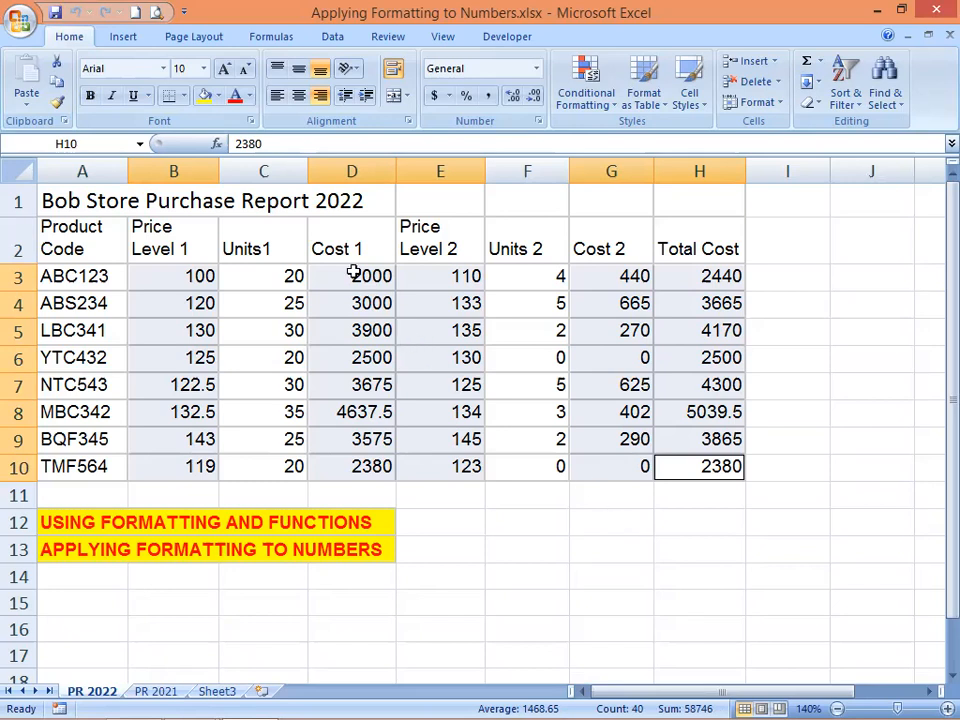
left_click(757, 104)
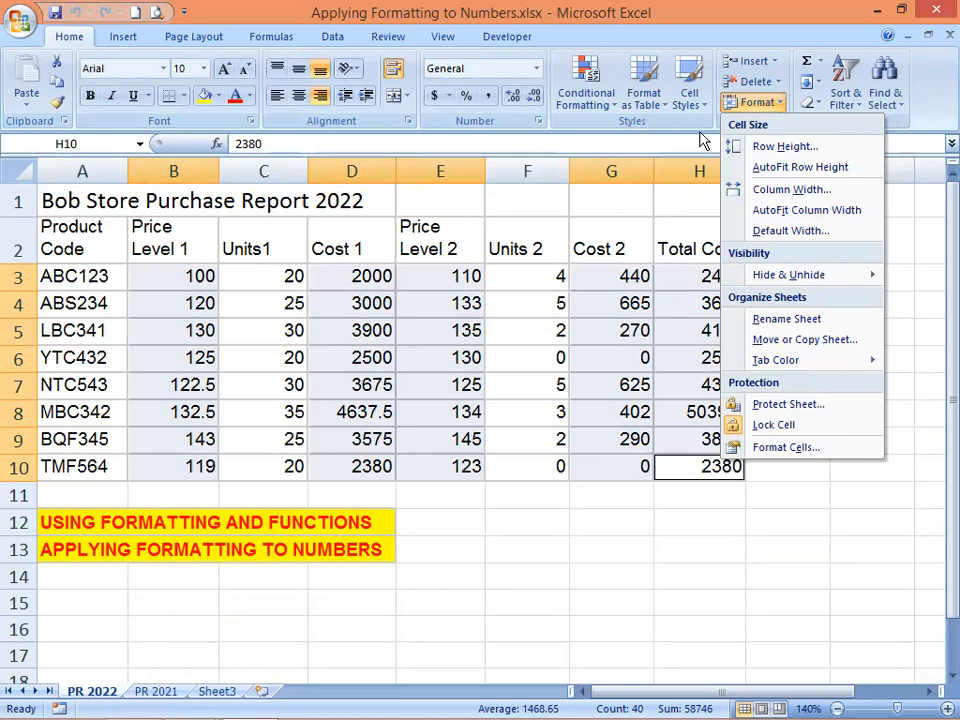
left_click(787, 448)
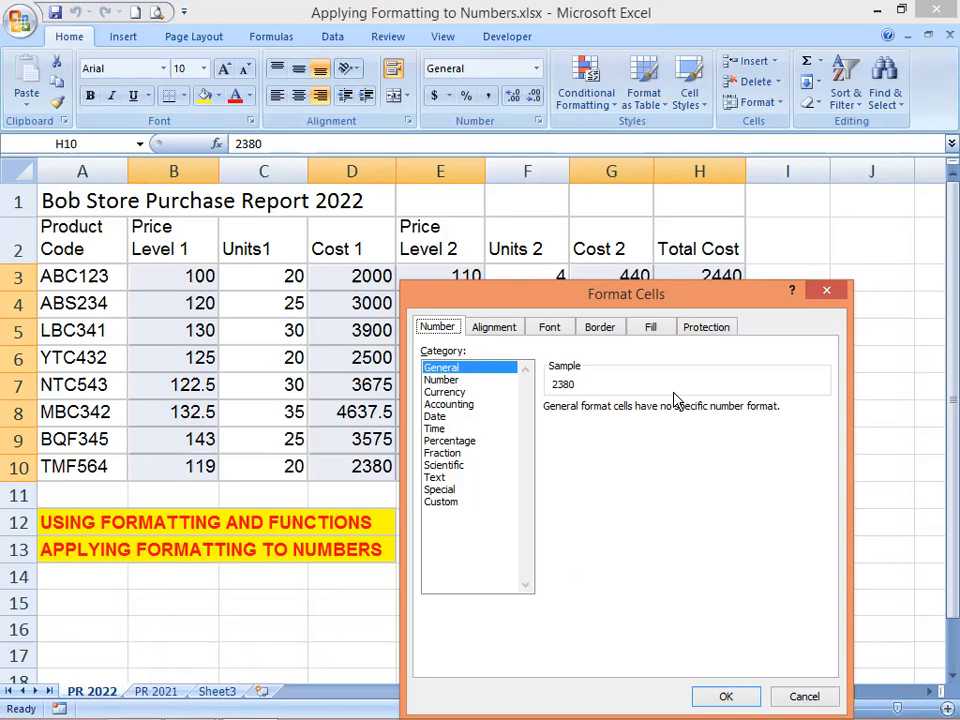
Step: Examine the available cell formatting settings and the Currency, Accounting, Time, Custom and Percentage number categories
left_click(492, 330)
left_click(549, 334)
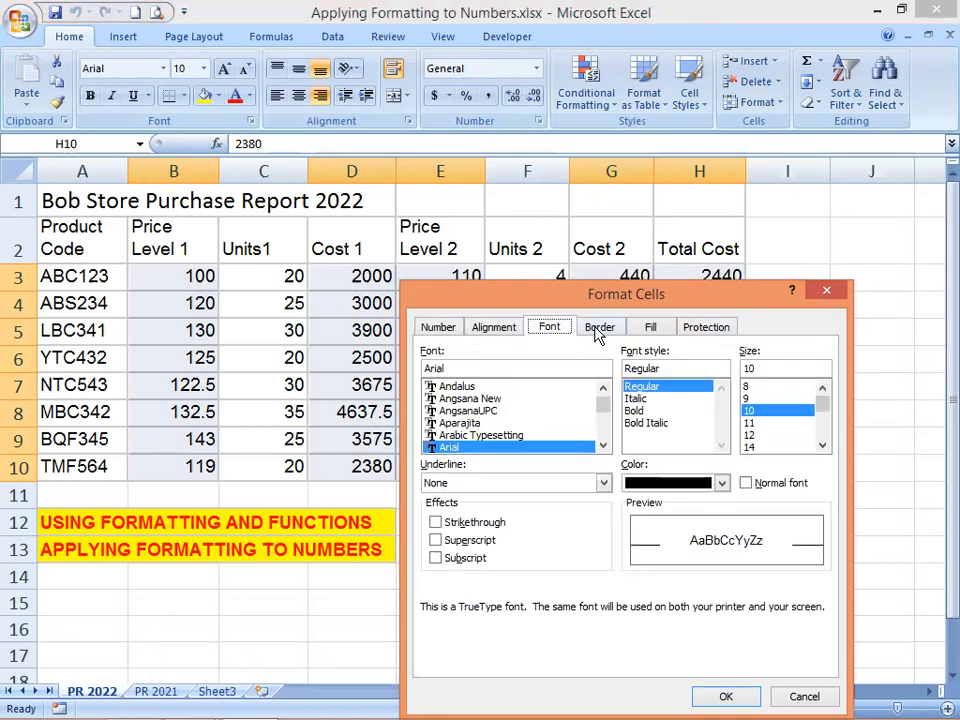
left_click(600, 327)
left_click(650, 327)
left_click(706, 327)
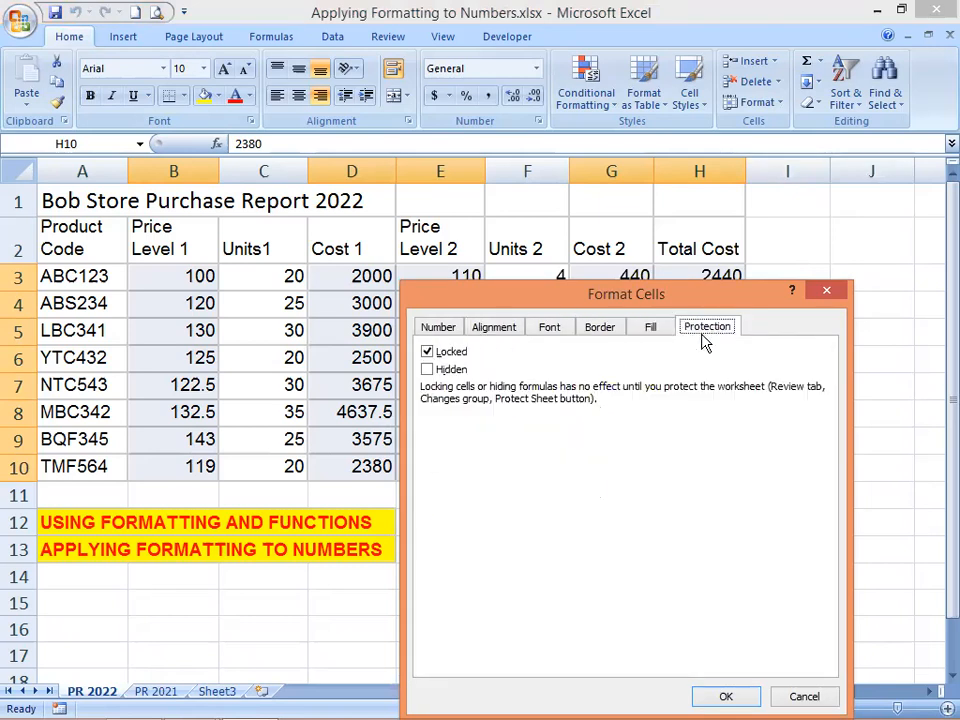
left_click(438, 330)
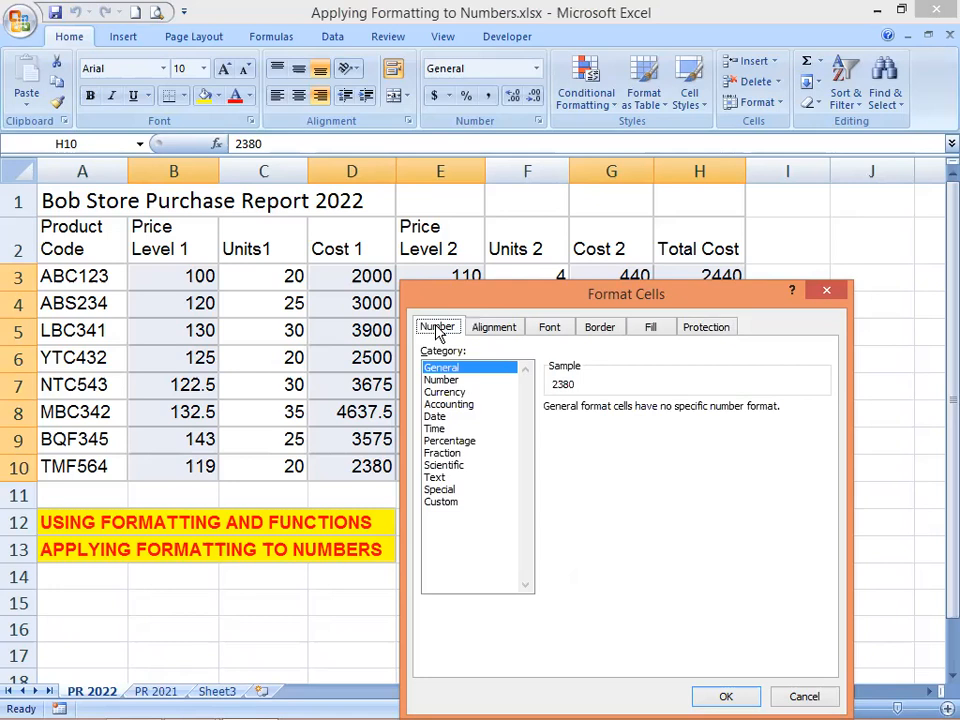
left_click(450, 393)
left_click(450, 404)
left_click(440, 428)
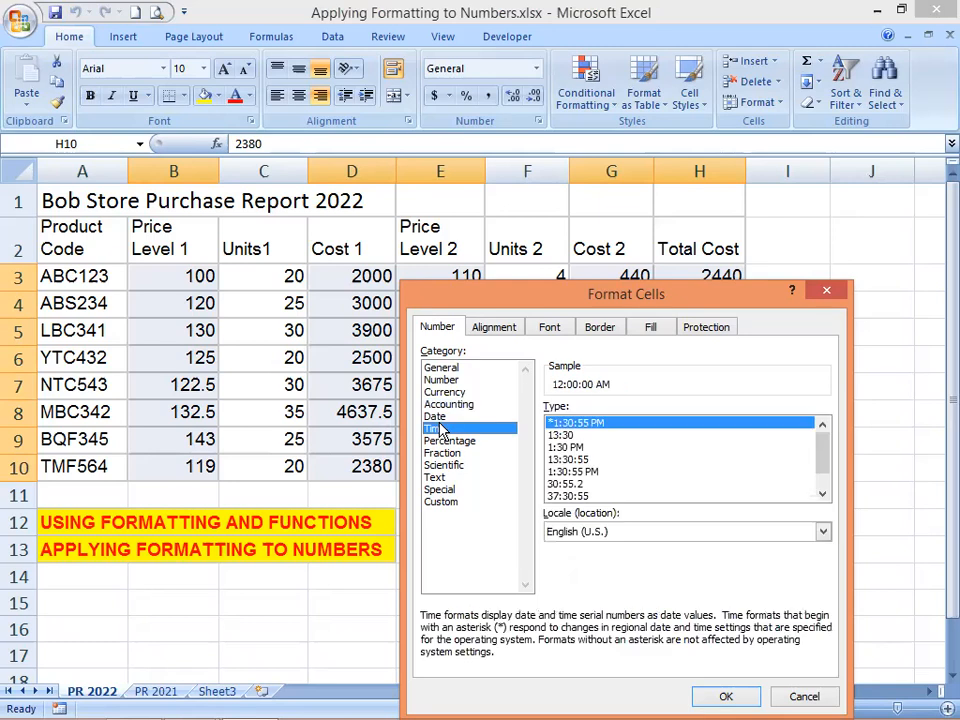
left_click(447, 504)
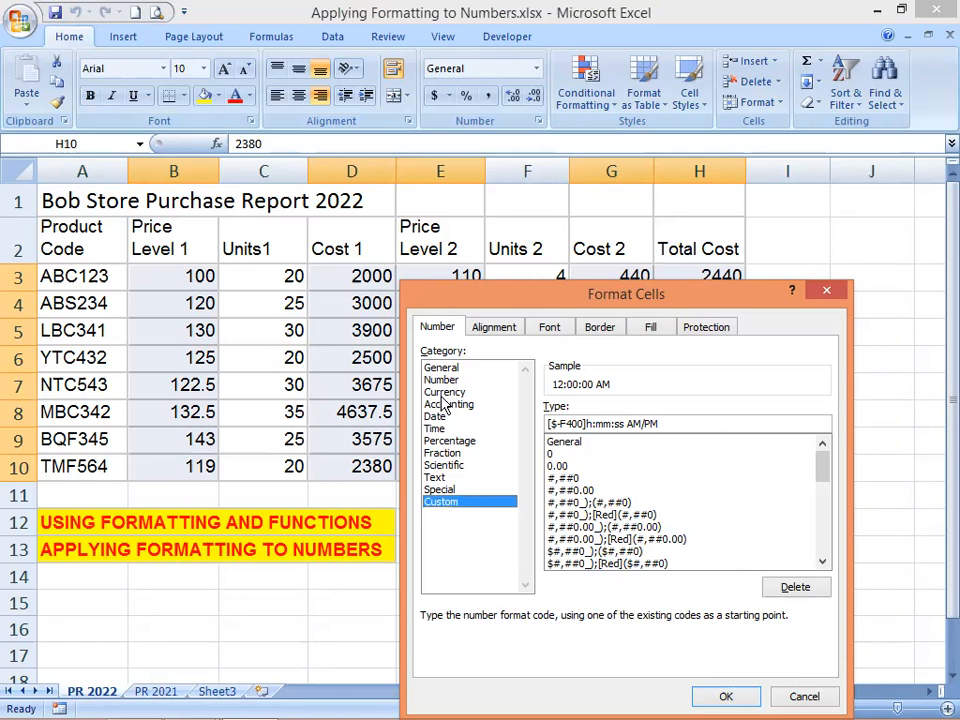
left_click(450, 442)
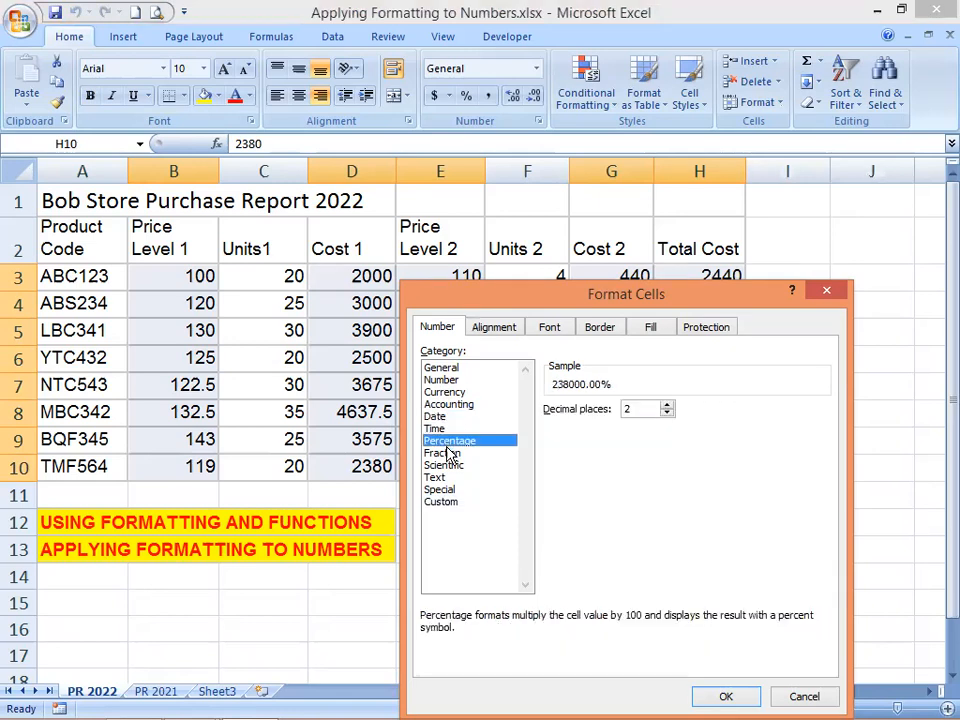
Step: Apply the Currency format to the selected price and cost cells with 2 decimals, the $ symbol and the -$1,234.10 negative style
left_click(443, 393)
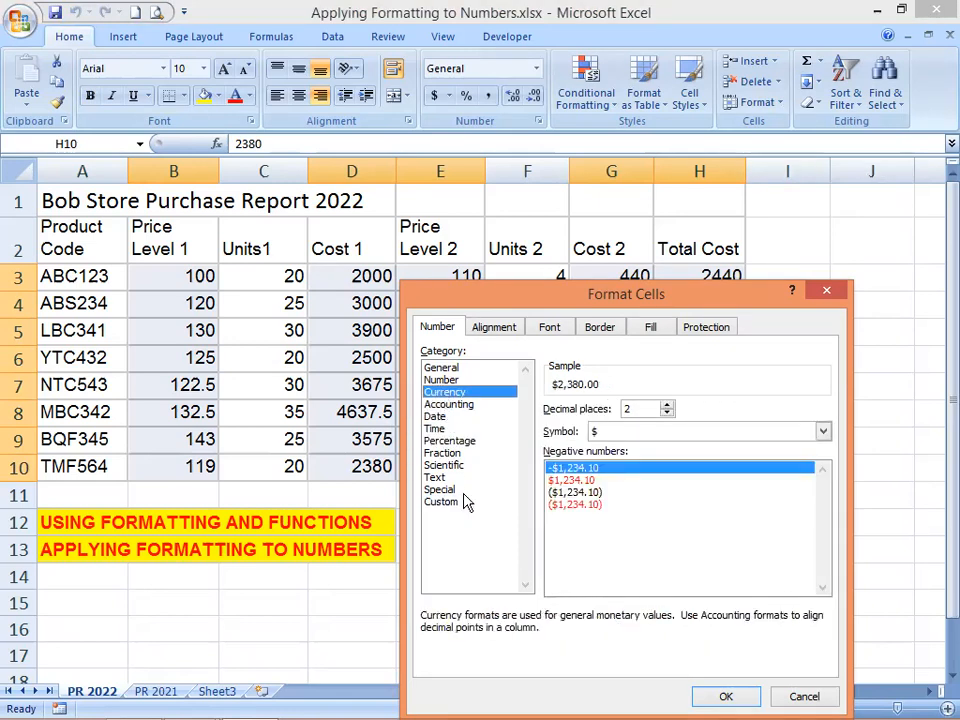
left_click(558, 505)
left_click(567, 481)
left_click(571, 469)
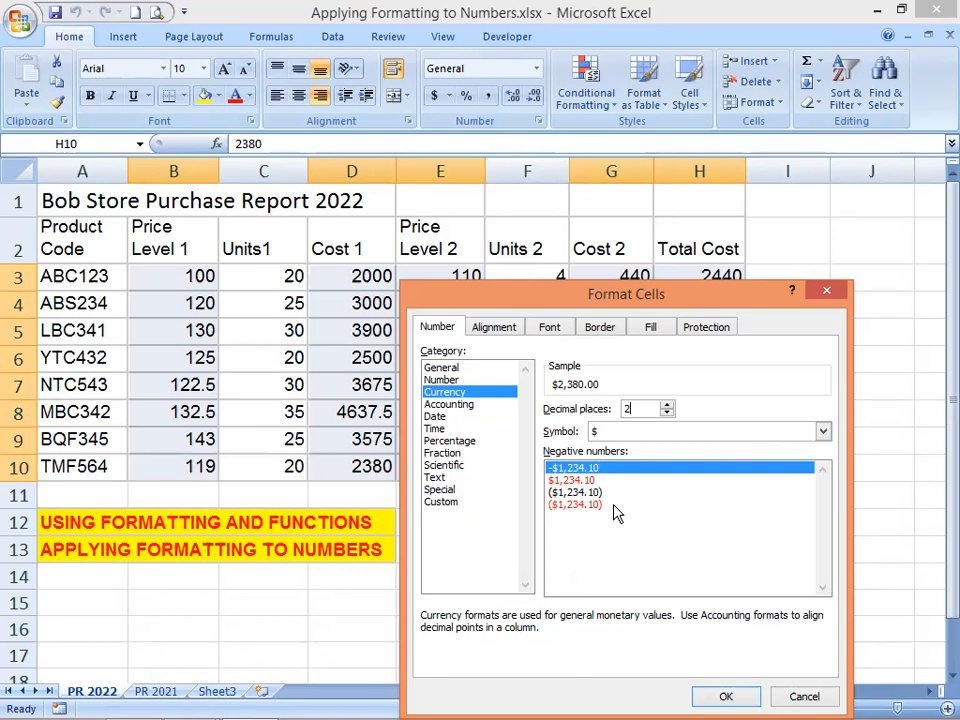
left_click(726, 697)
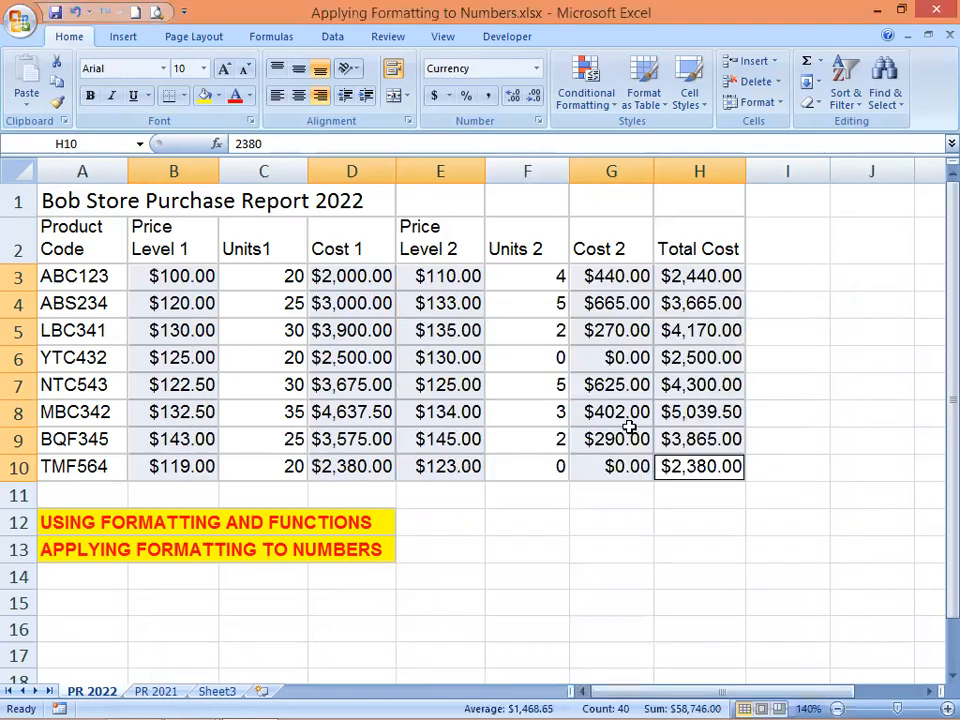
left_click(690, 277)
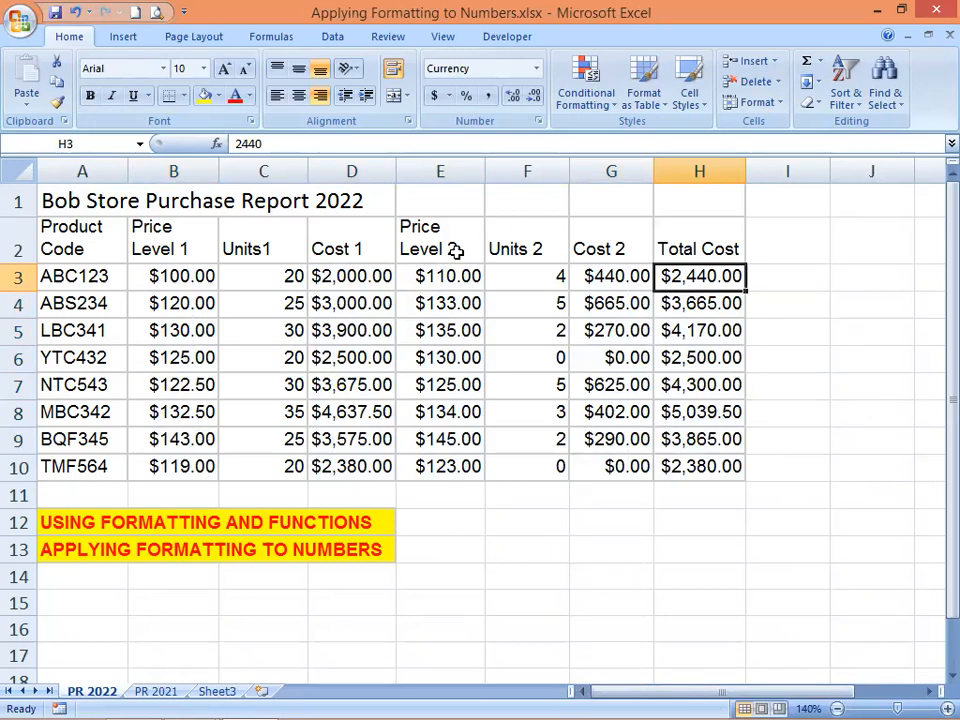
left_click(250, 252)
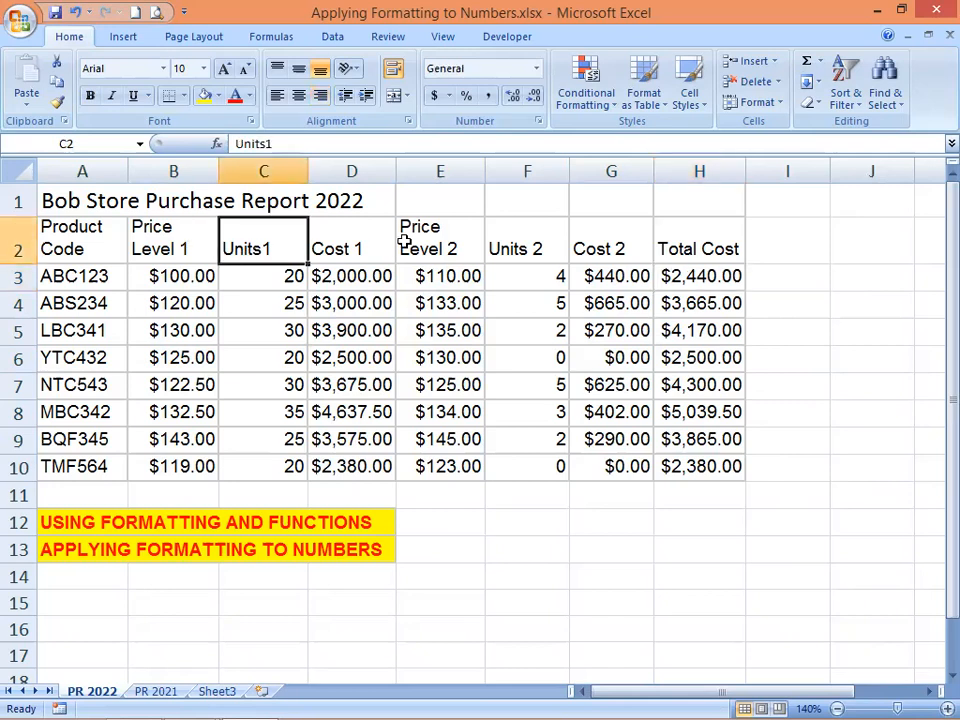
left_click(495, 246)
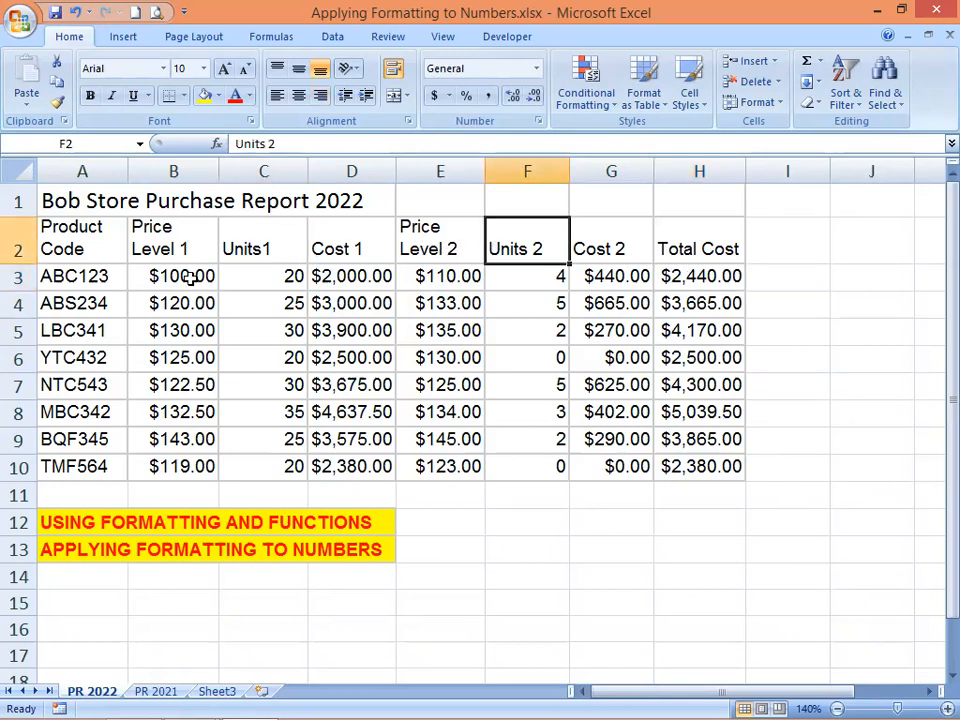
left_click(263, 278)
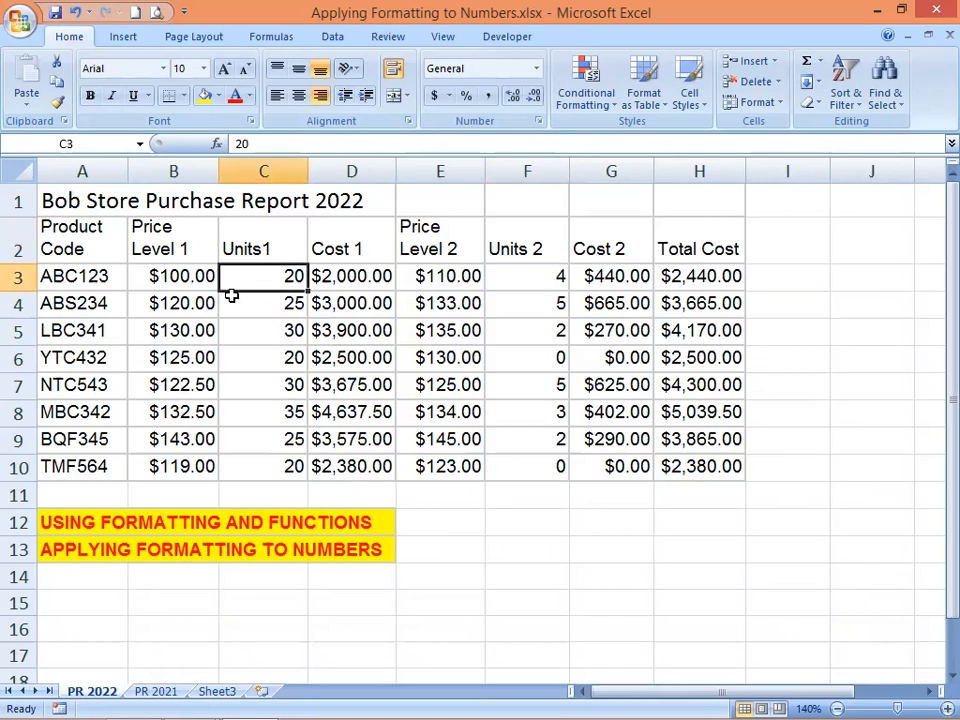
Step: Give the Units1 and Units 2 values in C3:C10 and F3:F10 the custom number format 0 "units"
left_click_drag(253, 279, 252, 461)
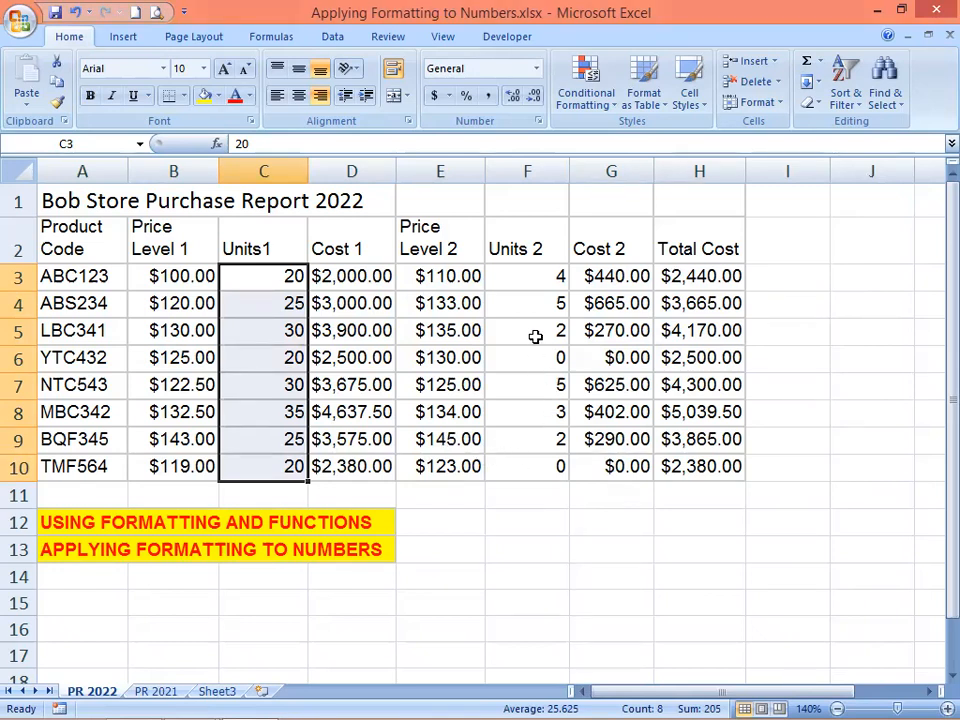
left_click(533, 278, "ctrl")
left_click_drag(533, 278, 529, 463, "ctrl")
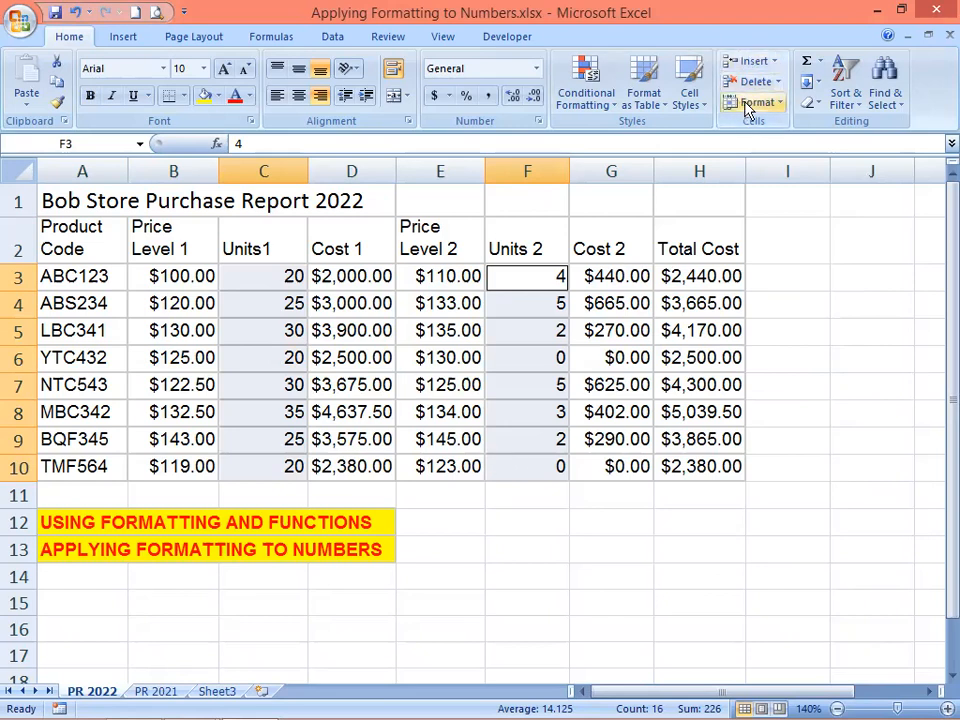
right_click(255, 285)
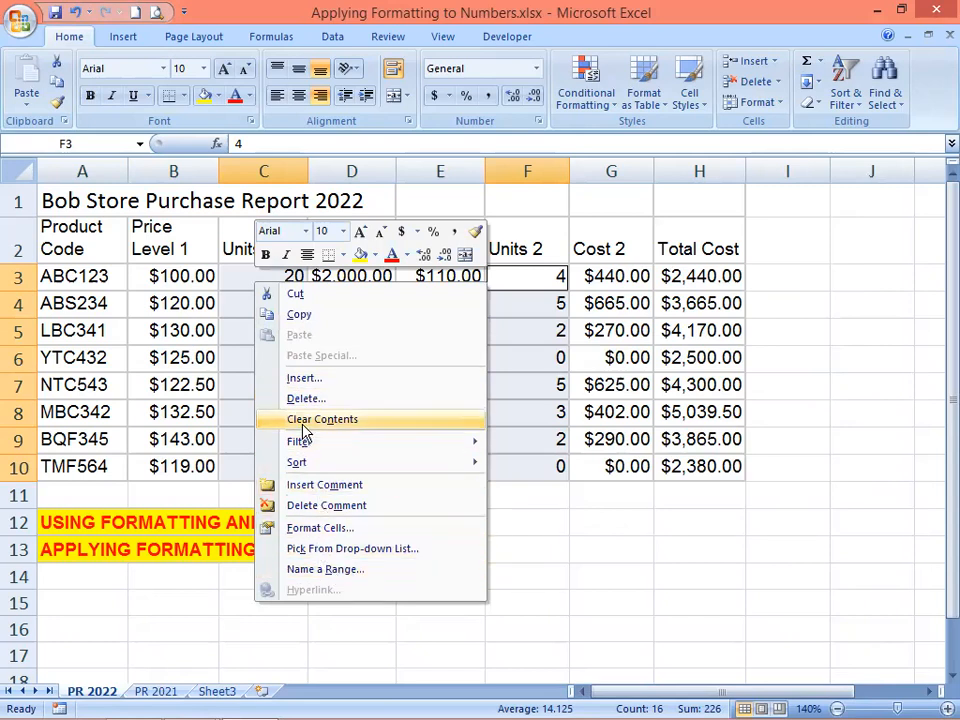
left_click(330, 528)
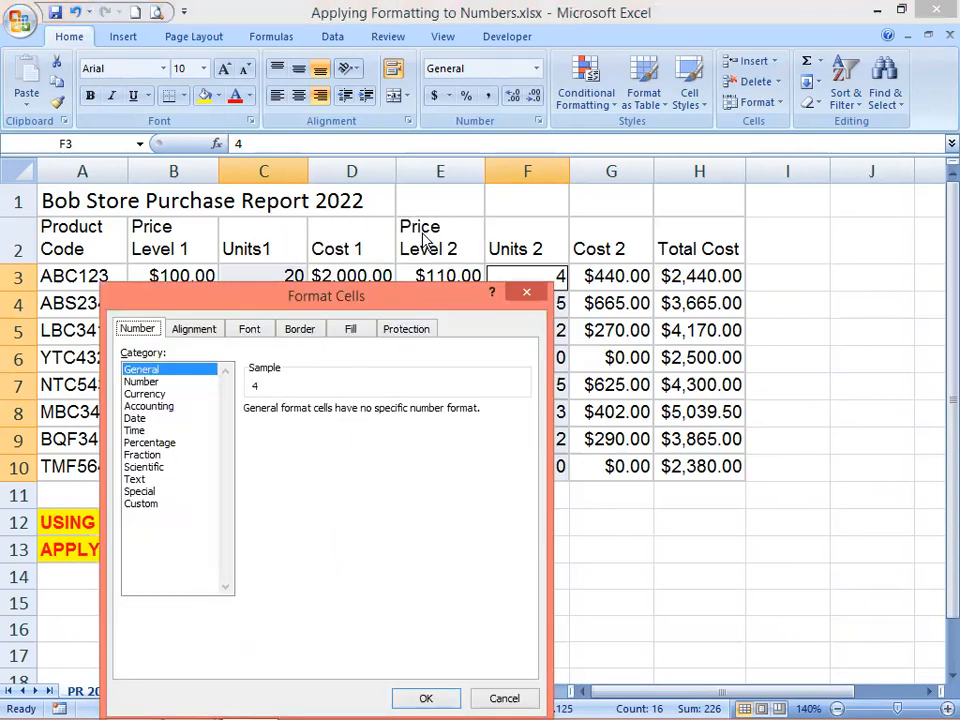
left_click_drag(381, 306, 422, 224)
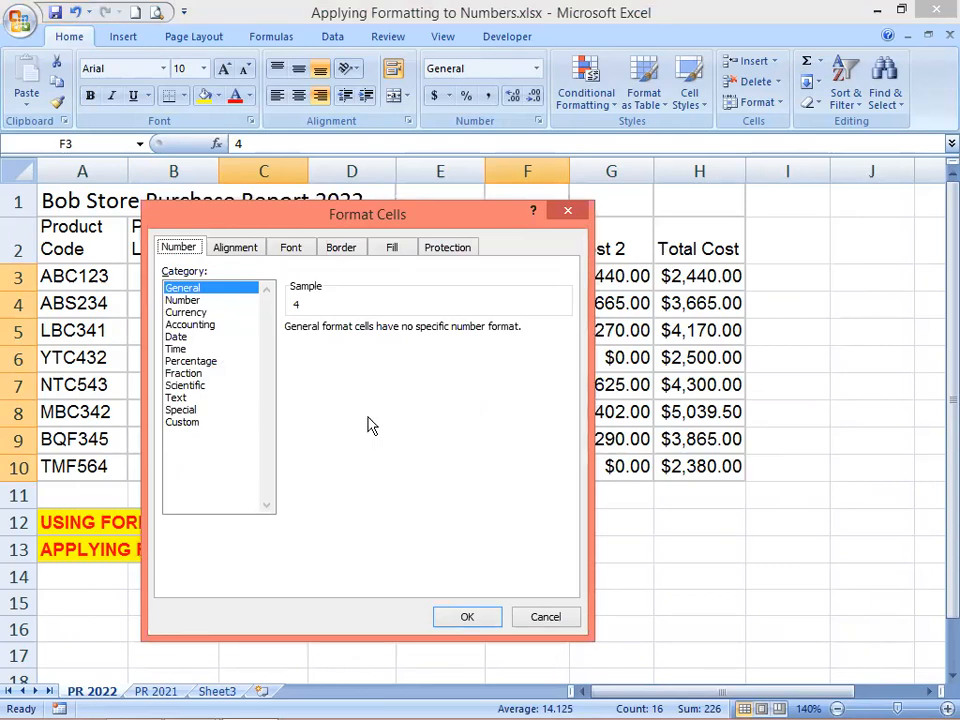
left_click(181, 423)
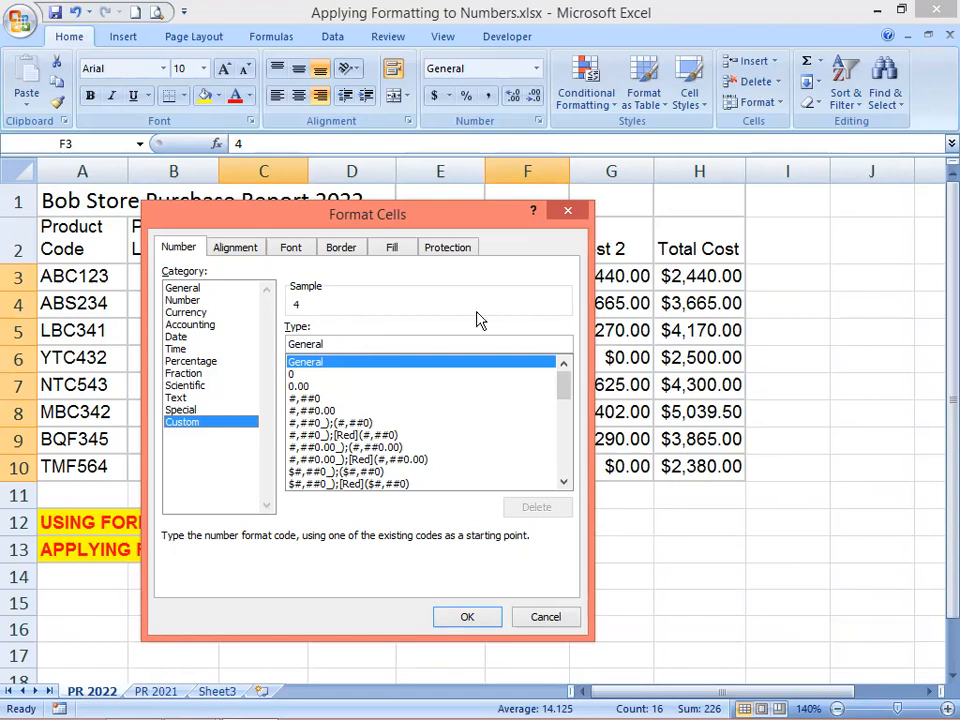
left_click_drag(566, 392, 566, 420)
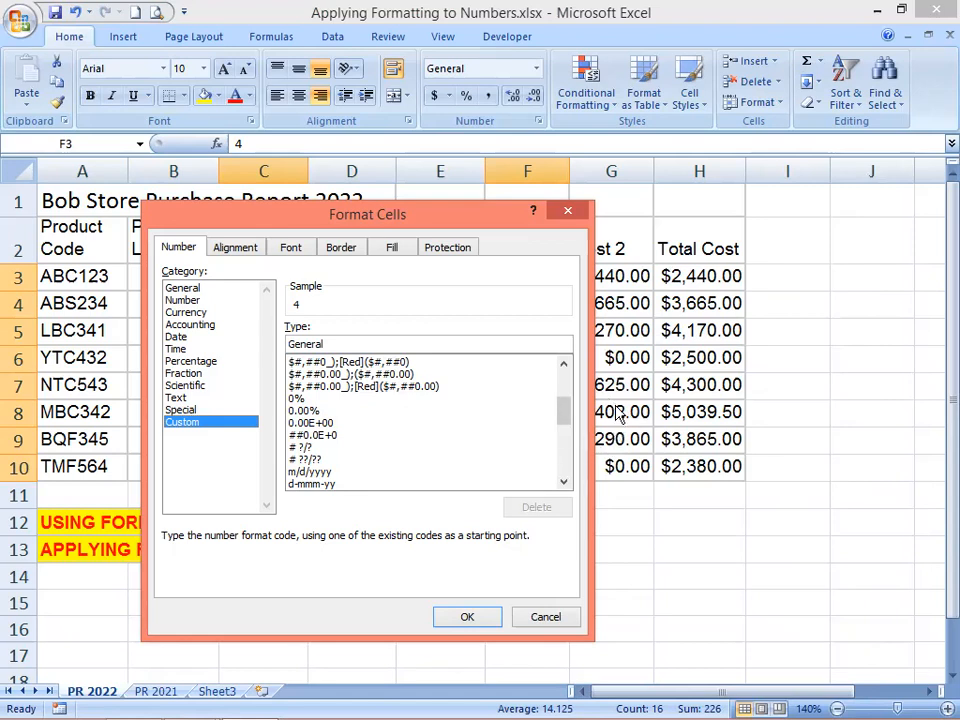
left_click_drag(570, 422, 564, 428)
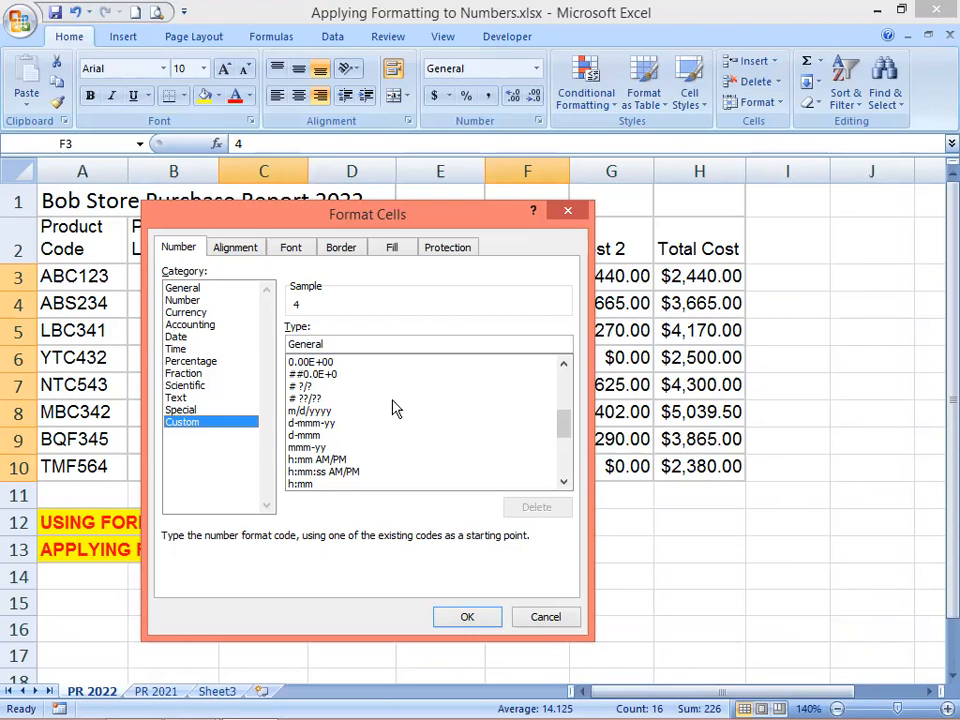
double_click(322, 344)
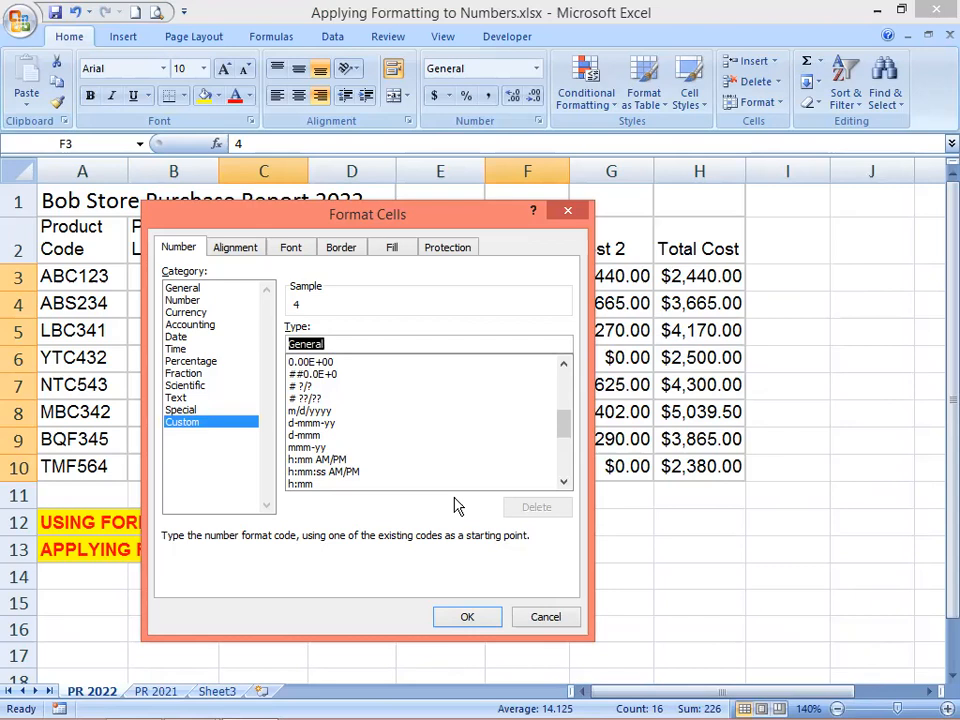
type("0")
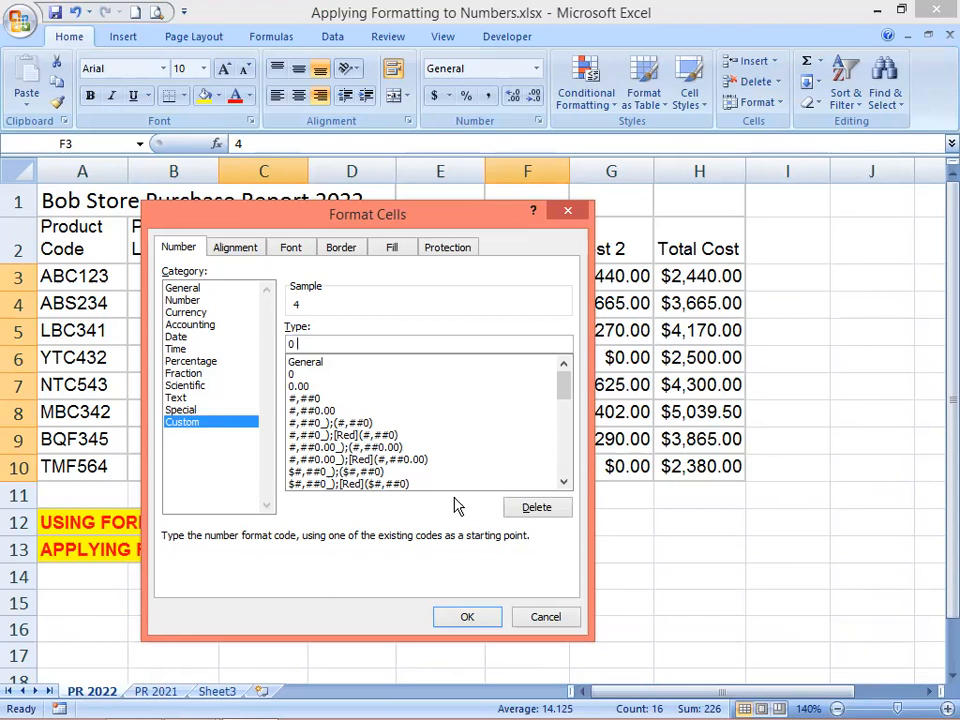
type("\"units\"")
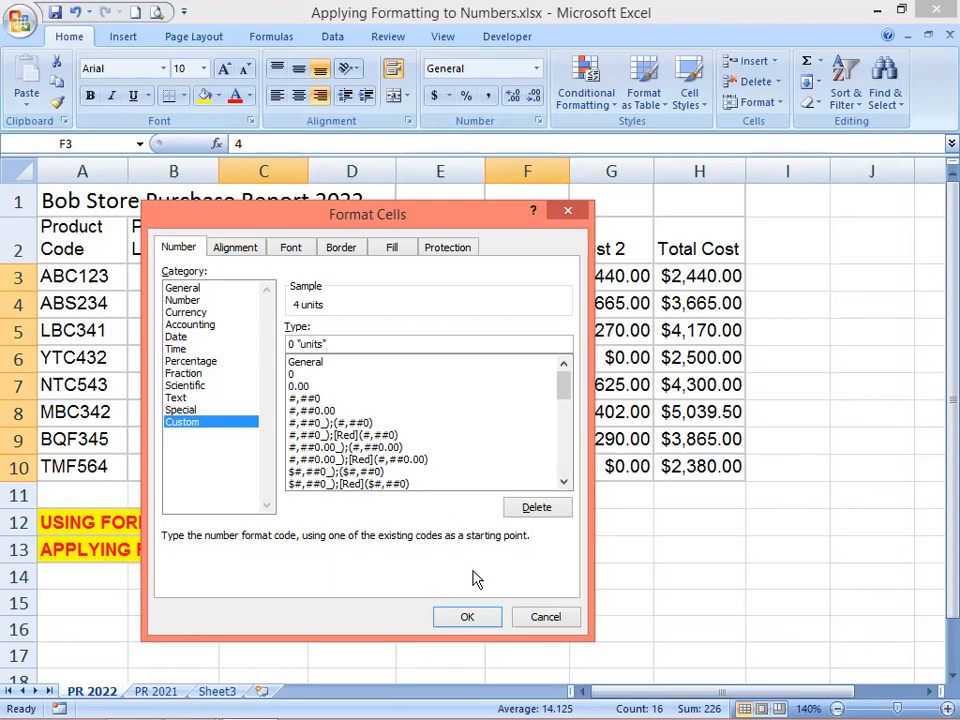
left_click(468, 620)
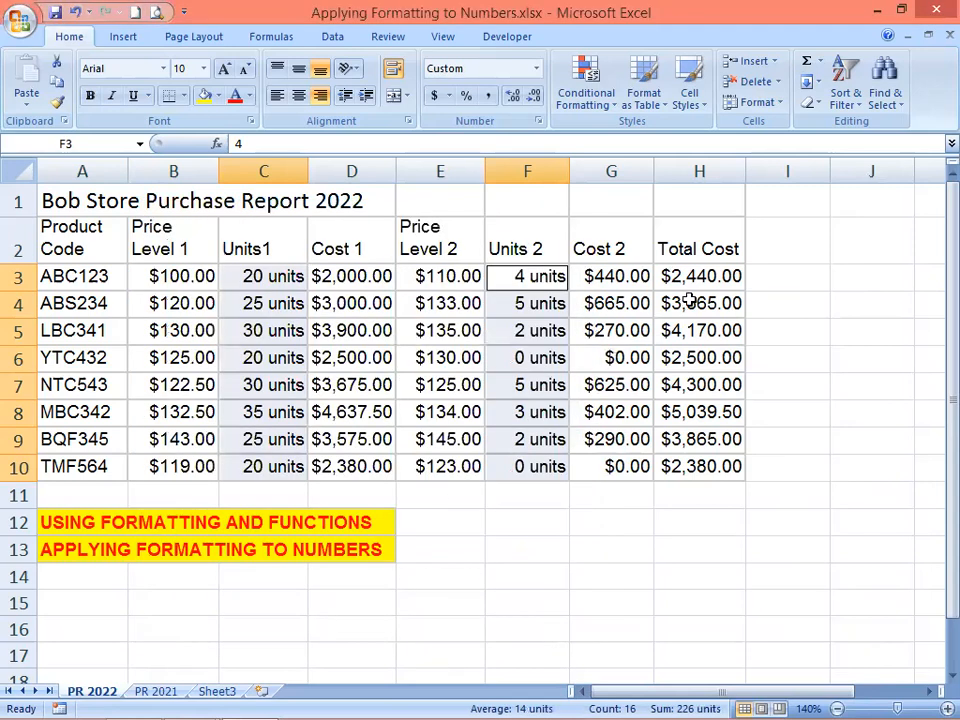
left_click(681, 276)
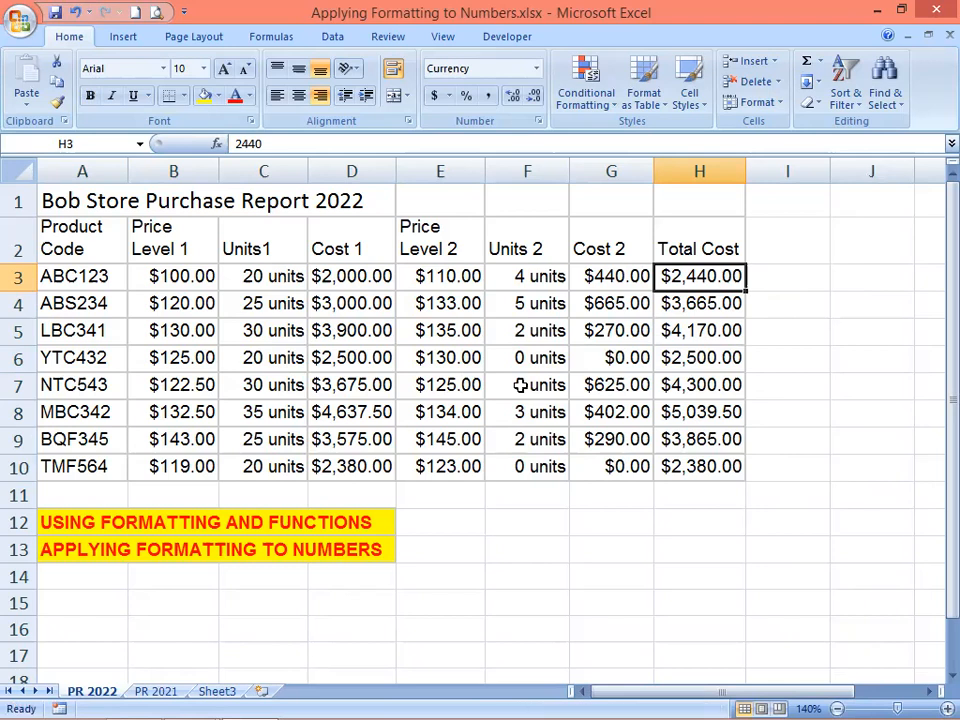
Step: On the PR 2021 sheet, select the Units1 and Units 2 values in C3:C10 and F3:F10 together
left_click(157, 692)
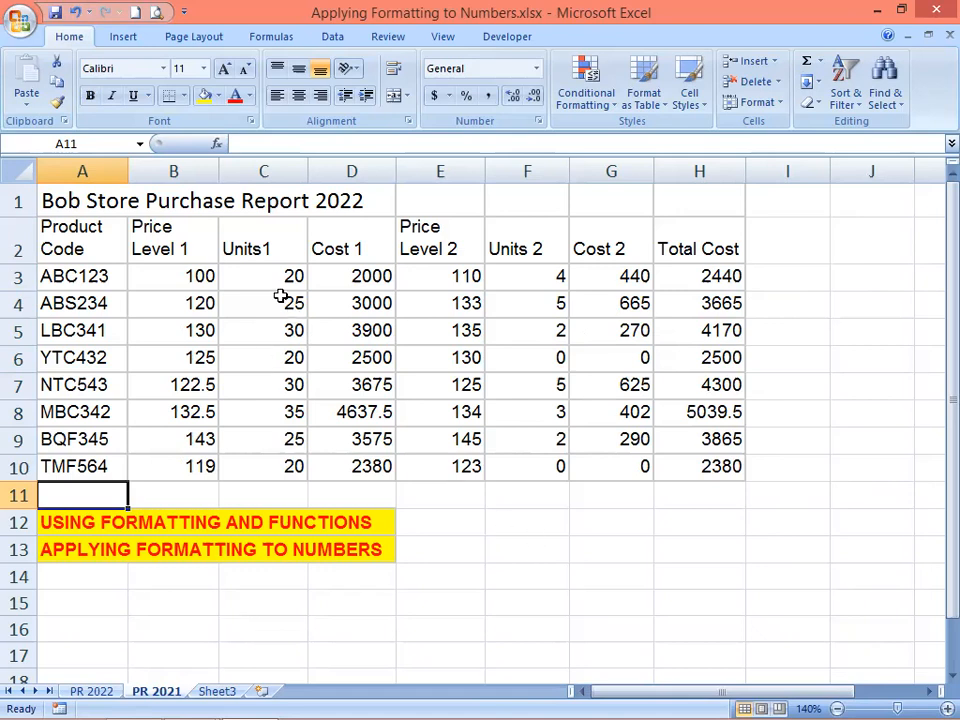
left_click_drag(272, 277, 283, 472)
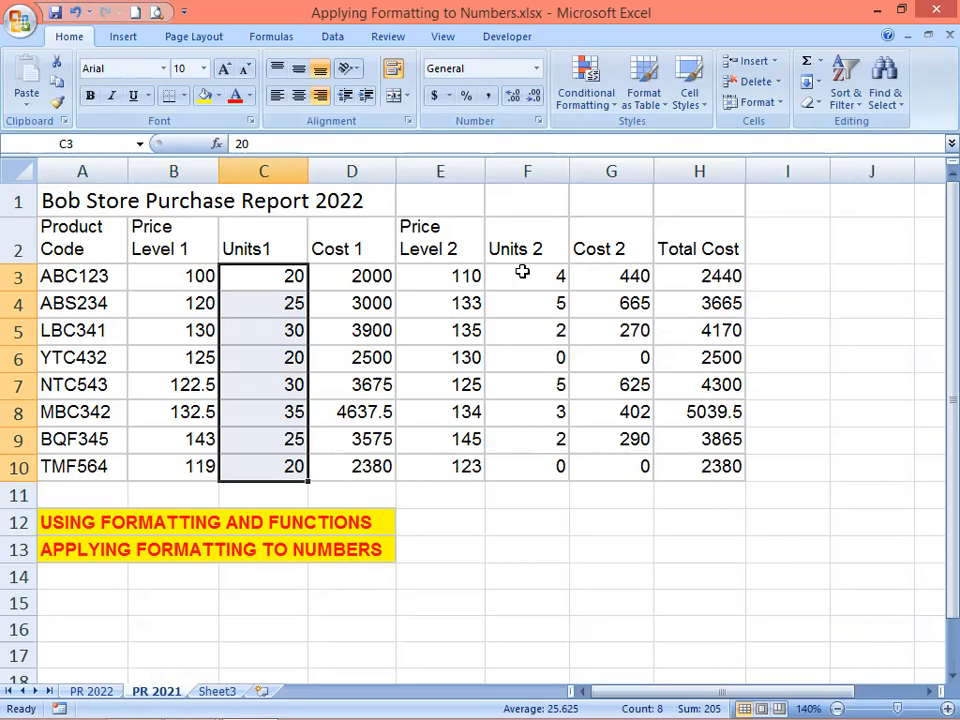
left_click_drag(522, 271, 497, 474)
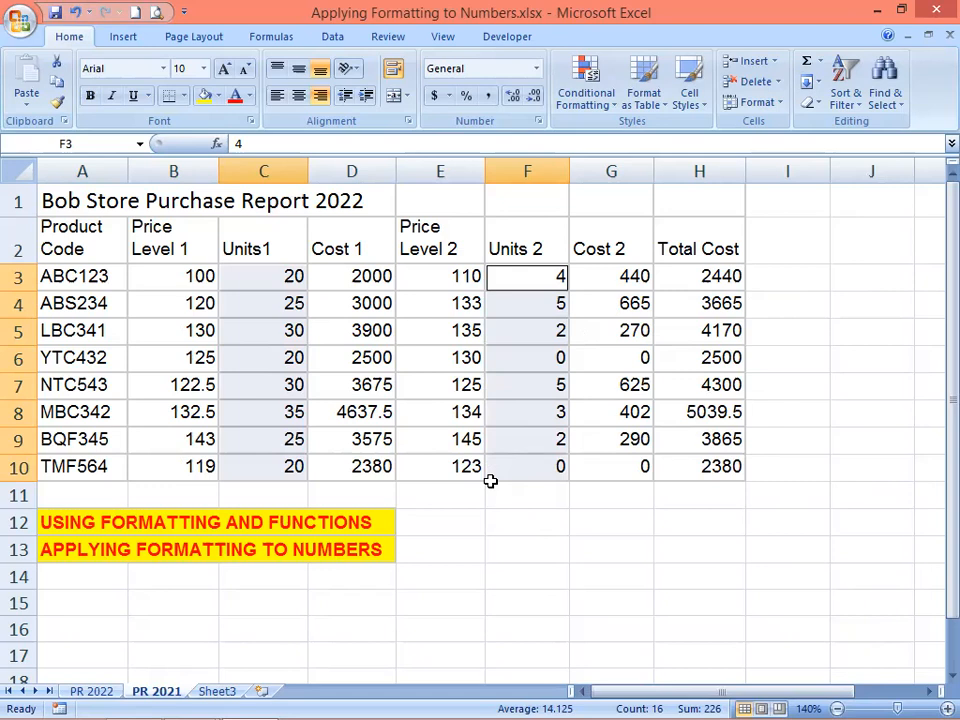
right_click(233, 281)
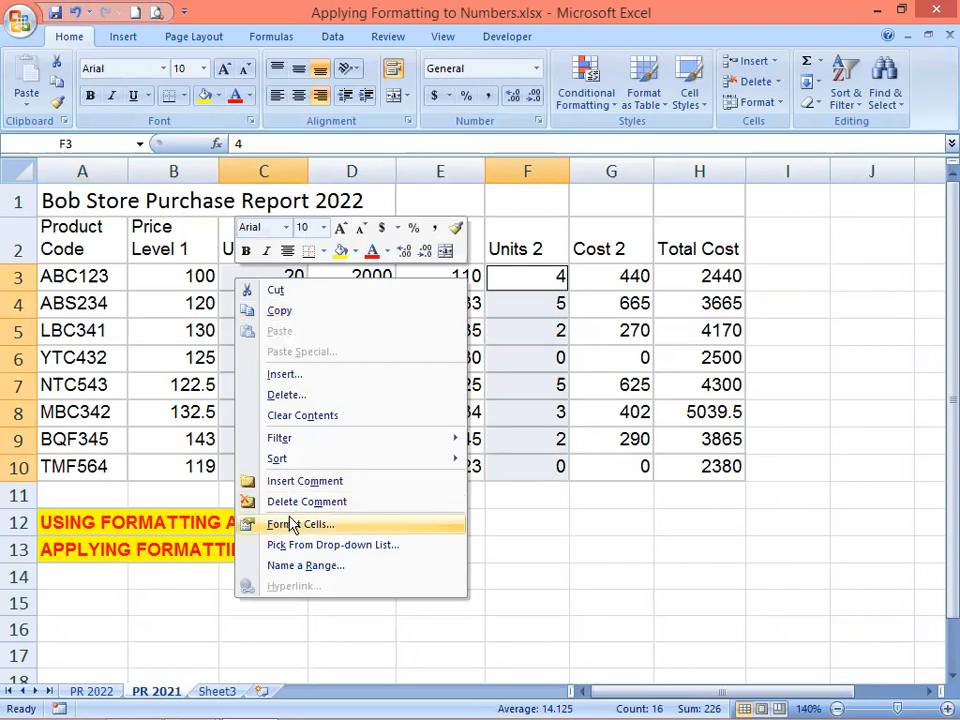
left_click(293, 523)
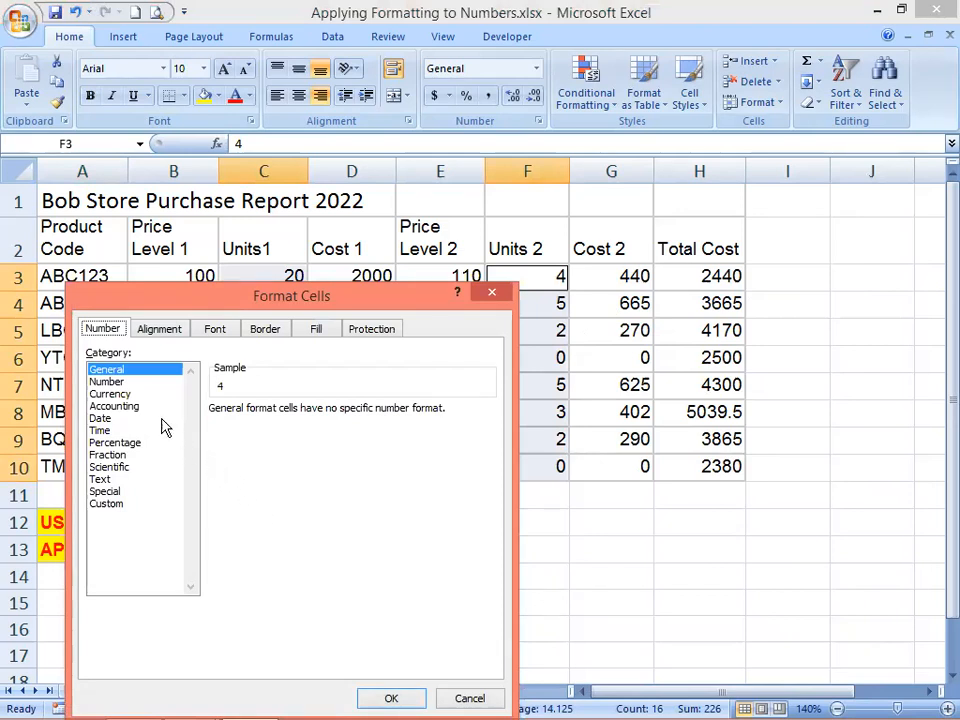
left_click(125, 505)
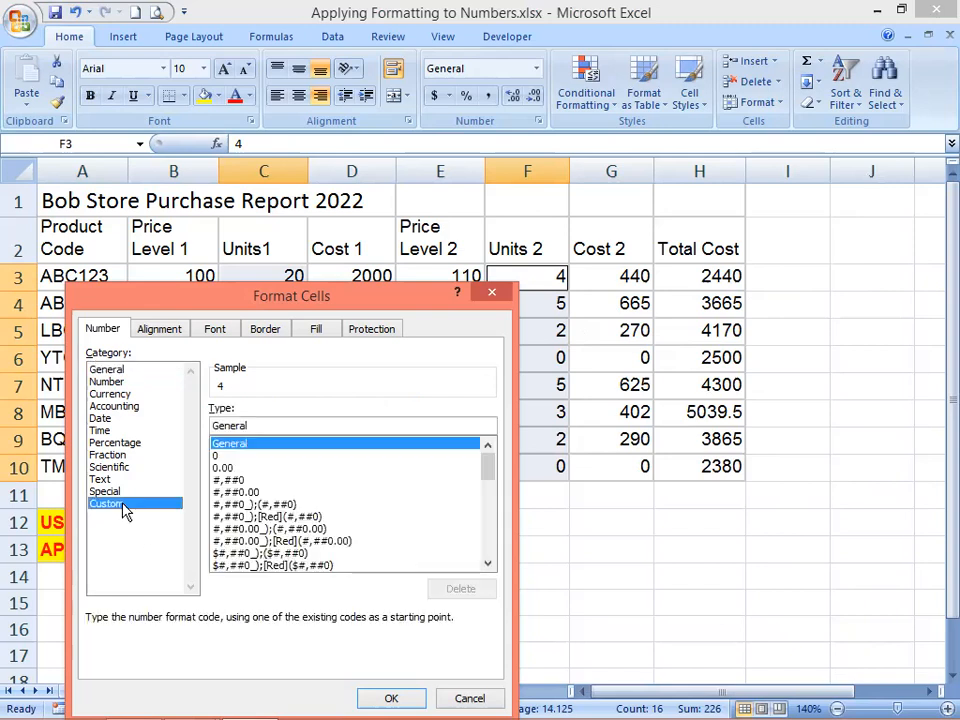
double_click(243, 445)
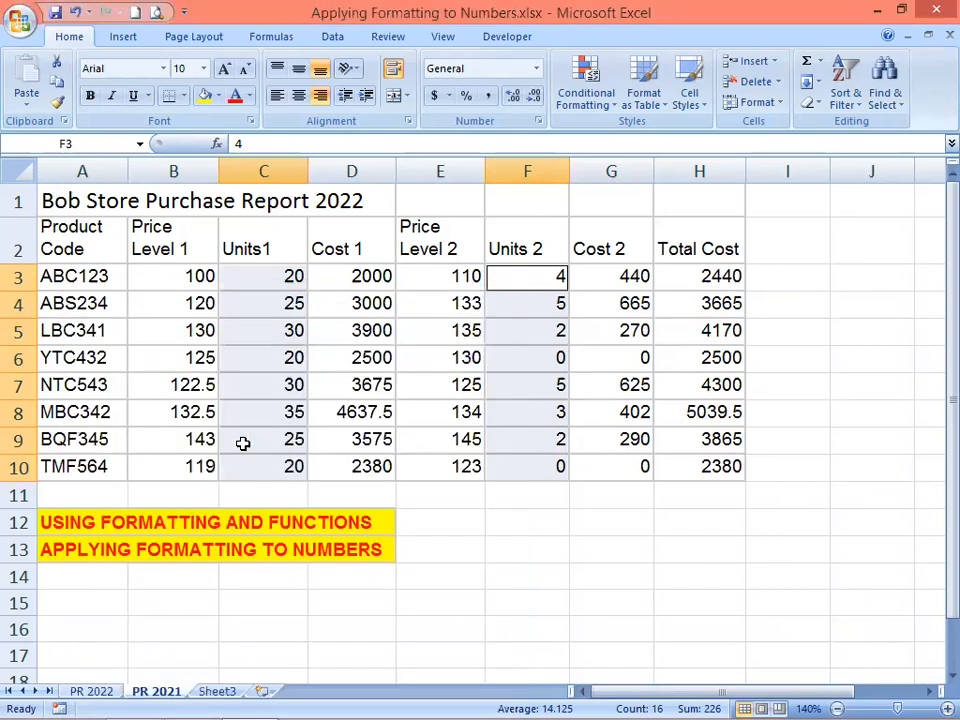
Step: Apply the existing custom number format 0 "units" to the selected Units1 and Units 2 values
right_click(255, 283)
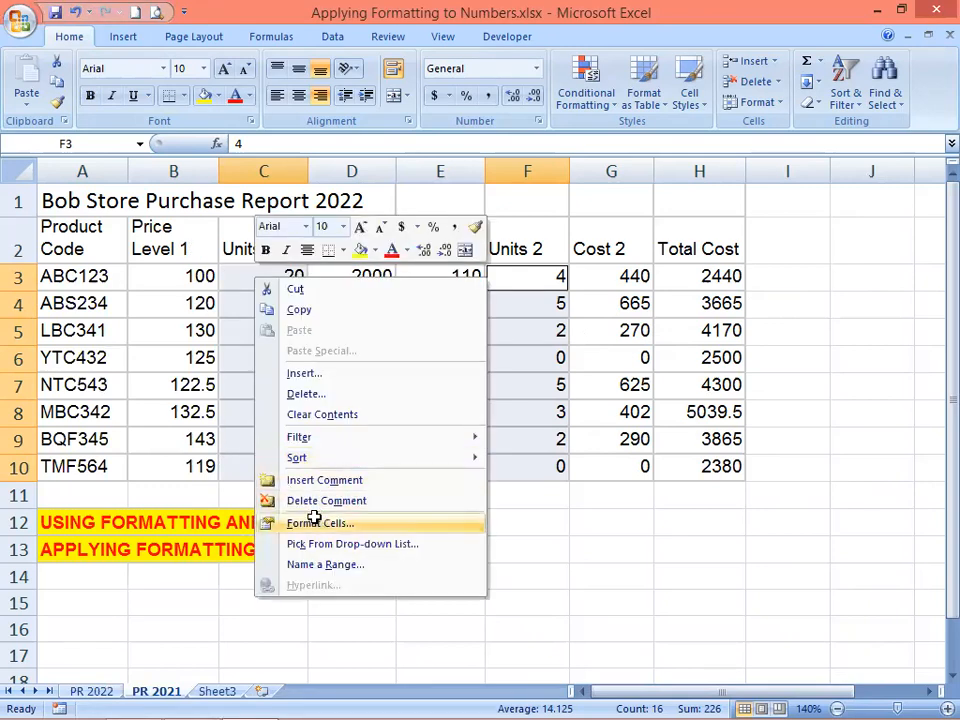
key("Return")
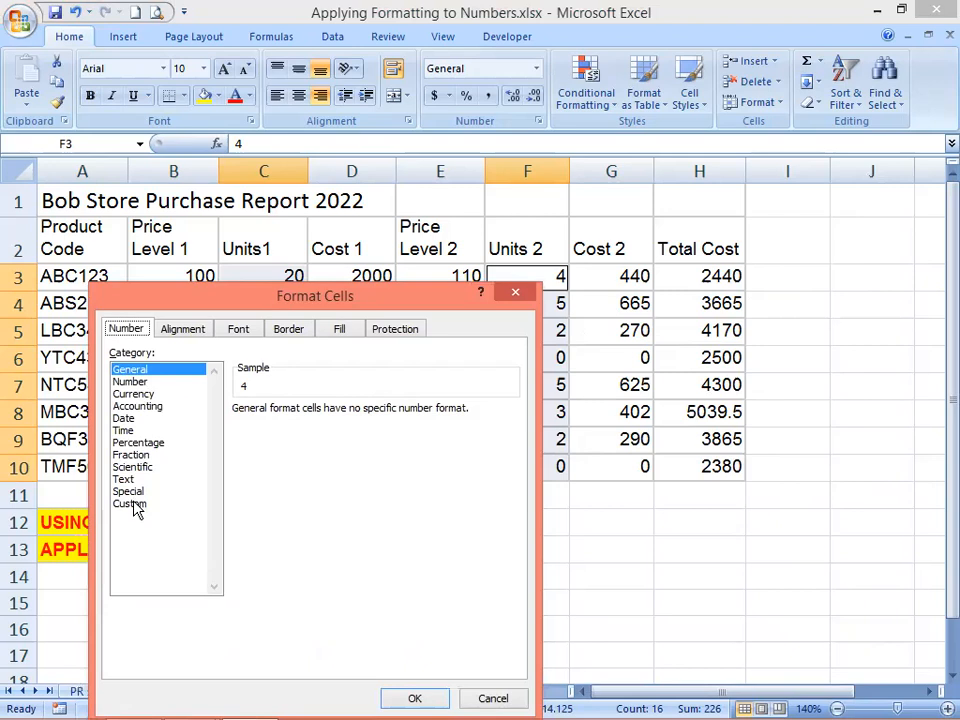
left_click(133, 504)
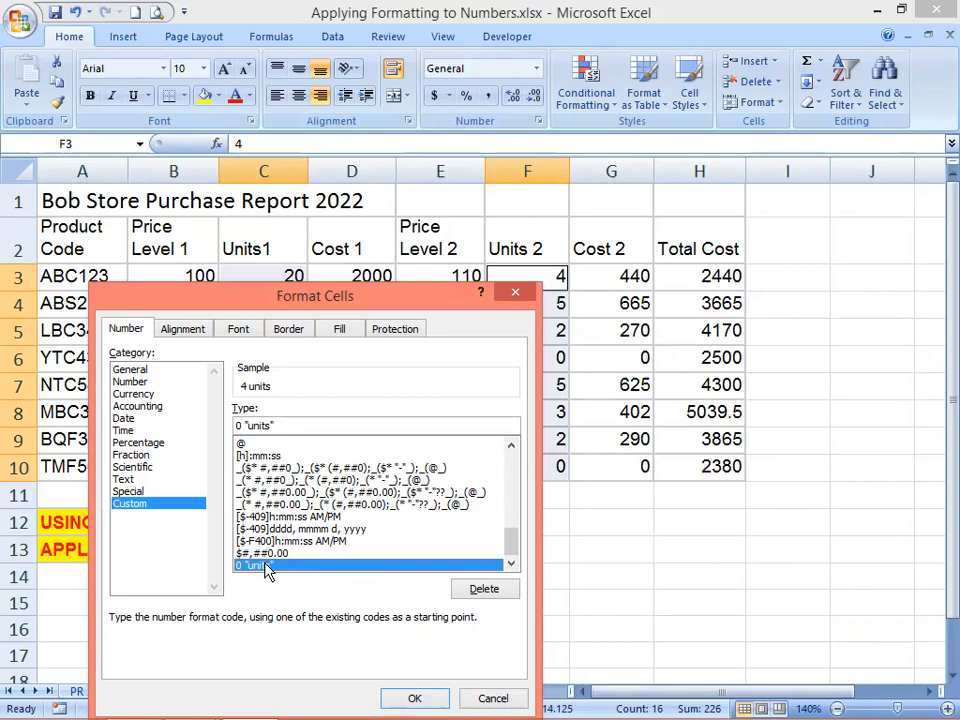
key("Return")
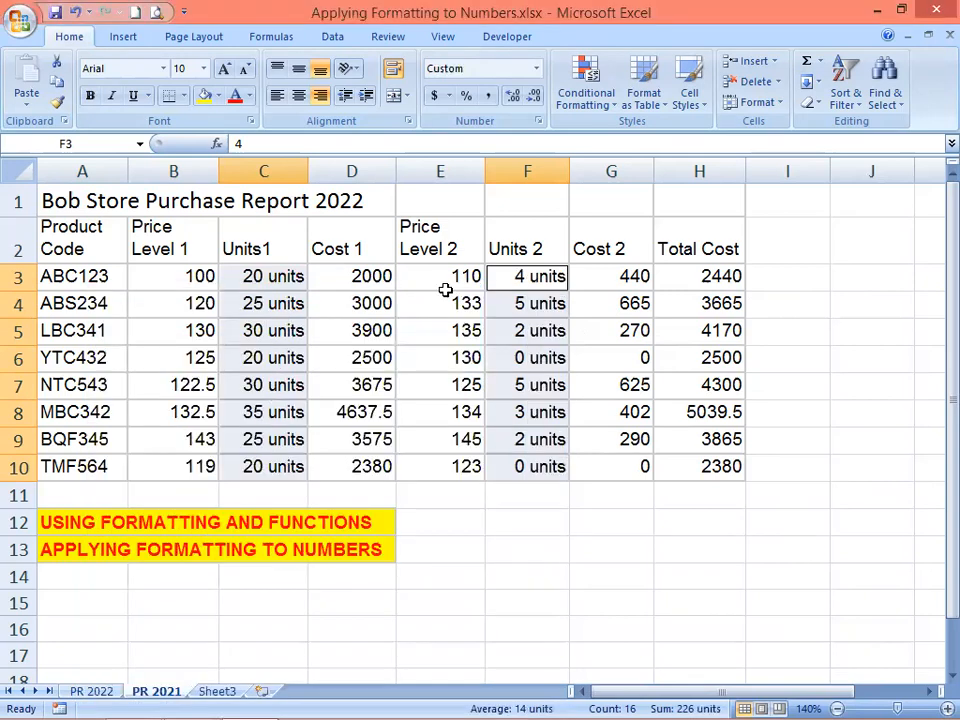
left_click(690, 281)
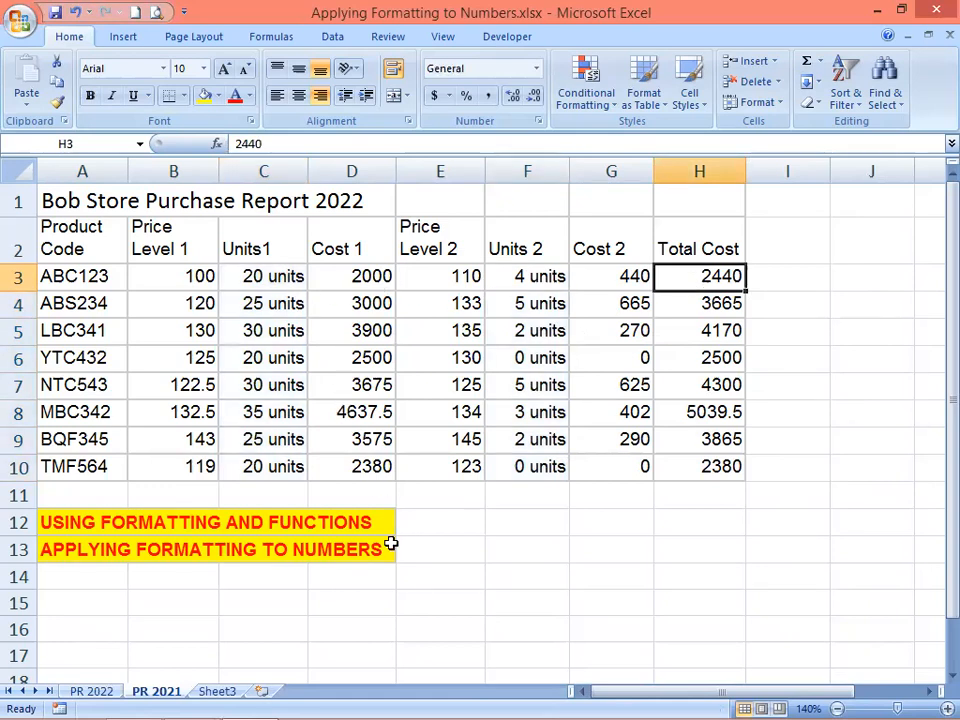
Step: Return to the PR 2022 sheet and examine the number formats of the first price in B3 and unit quantity in C3
left_click(90, 691)
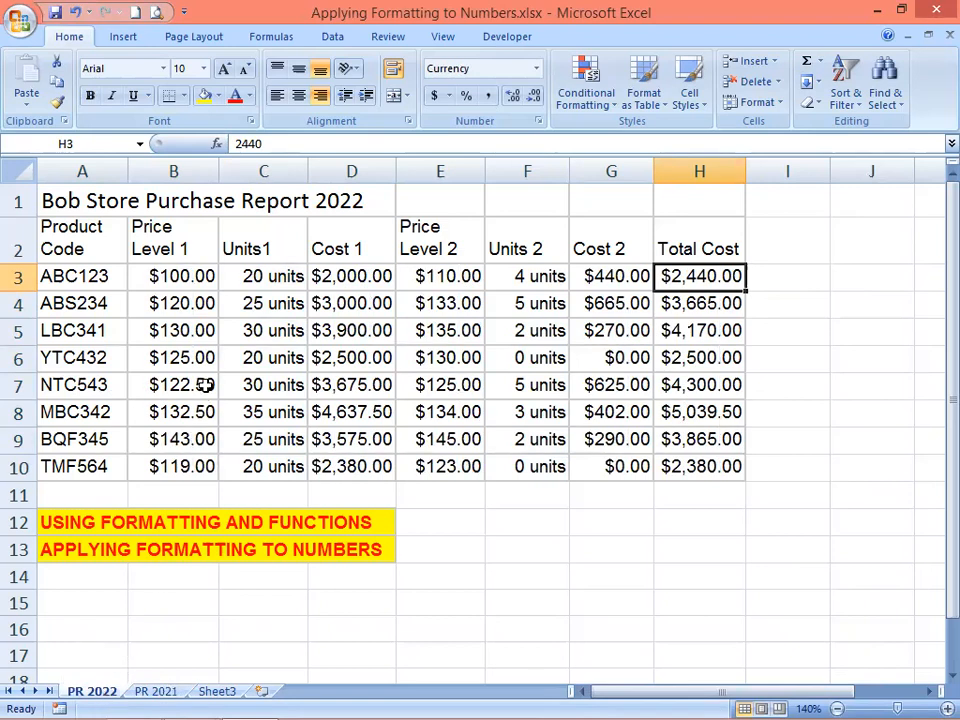
left_click(195, 276)
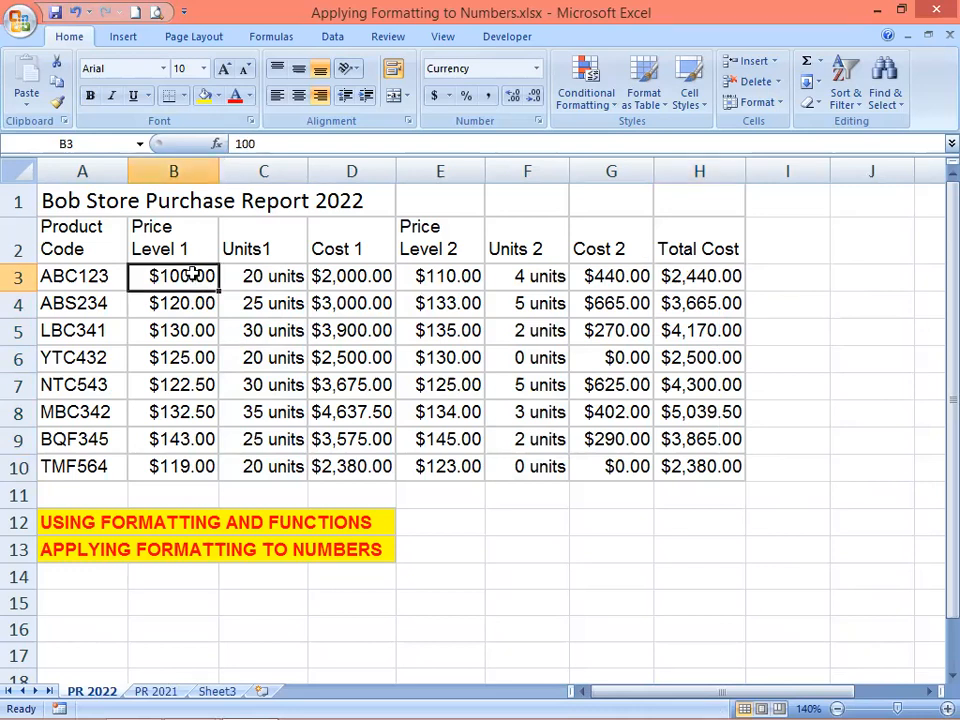
left_click(285, 280)
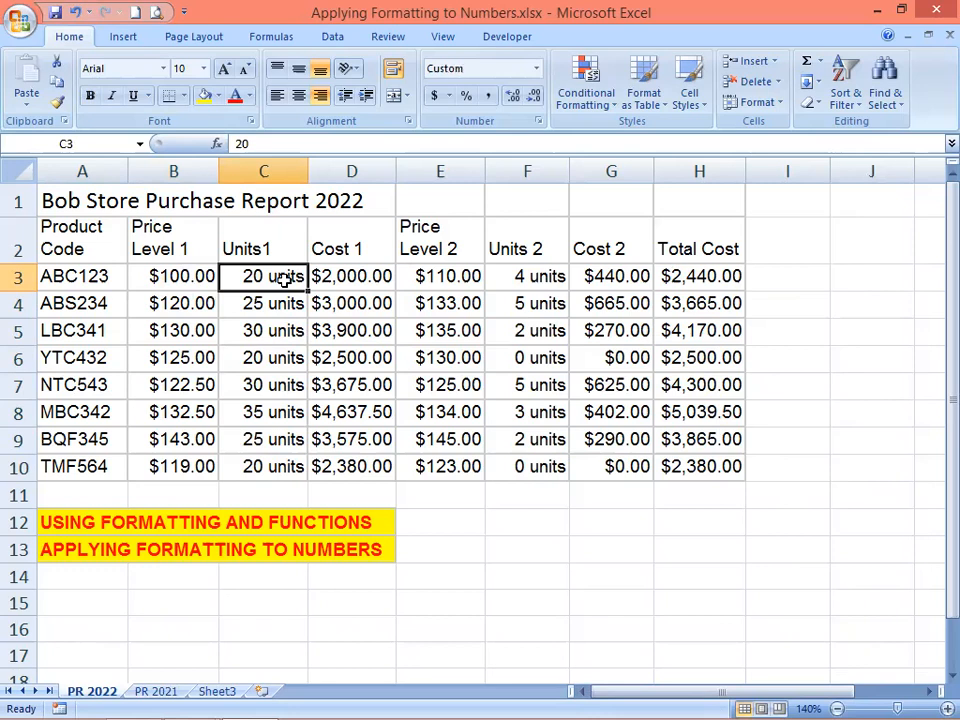